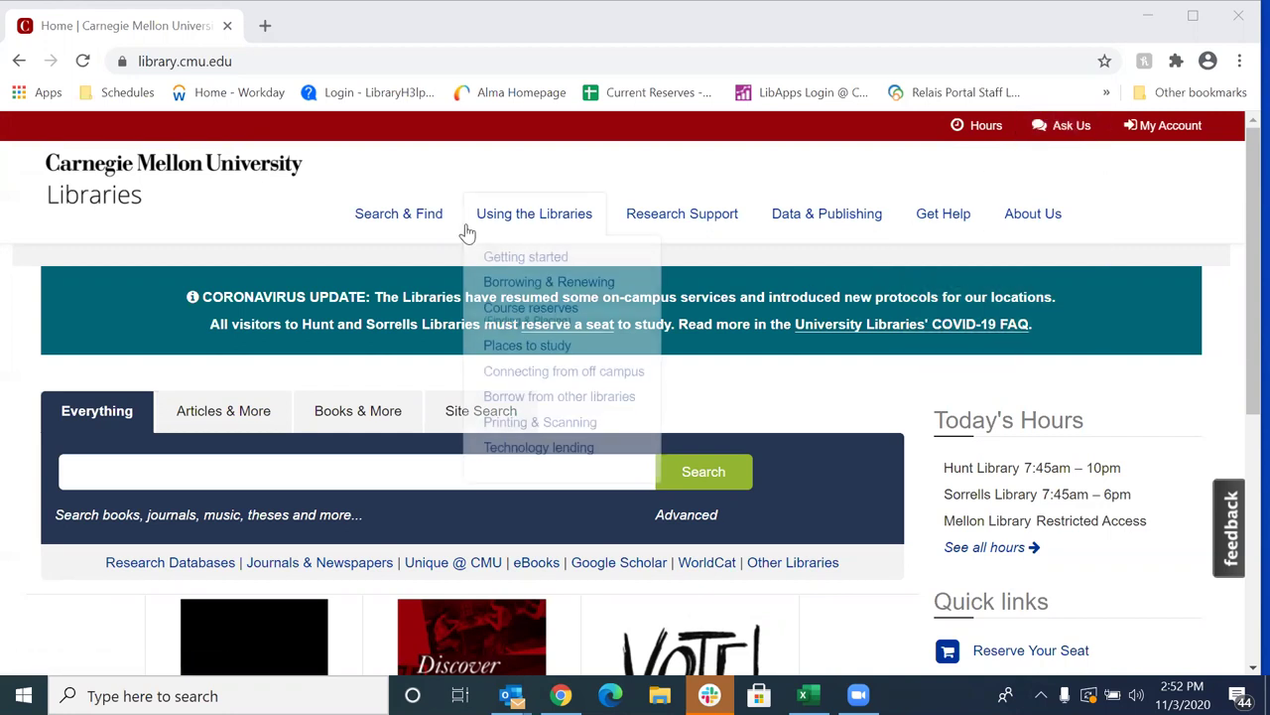
Search the library's Books & More collection for "costume design for video games"
left_click(349, 429)
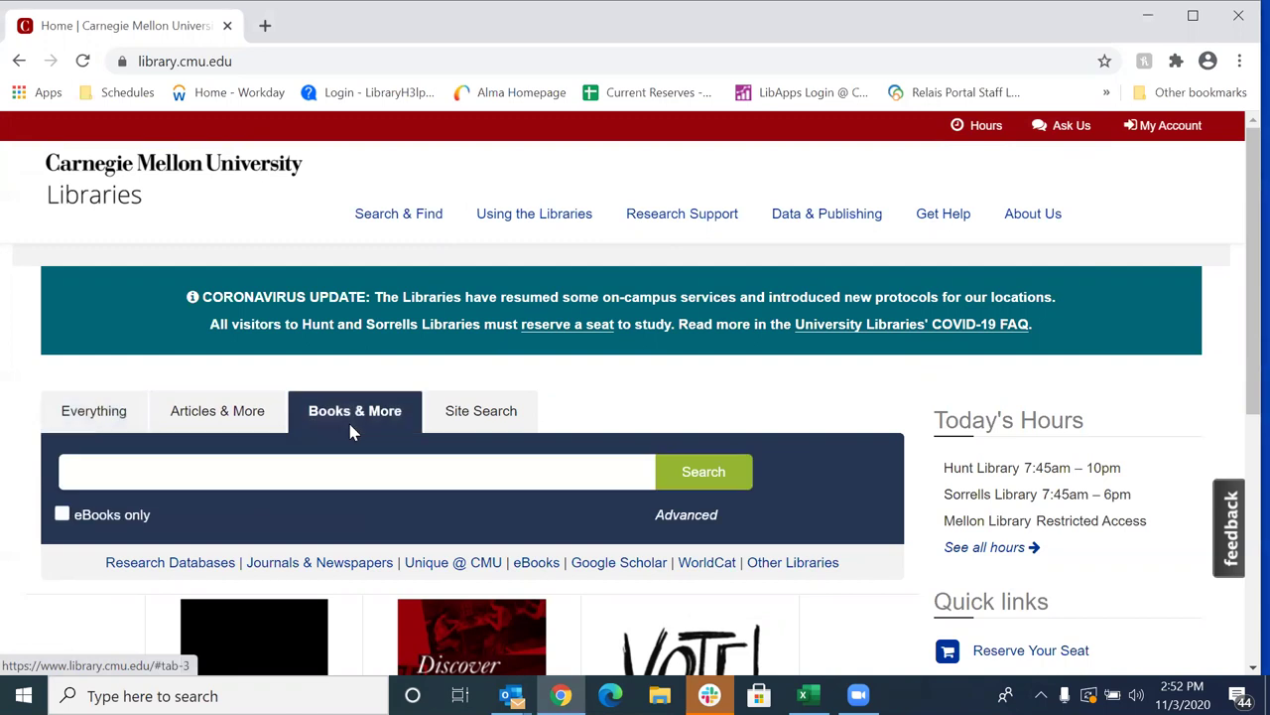
left_click(306, 462)
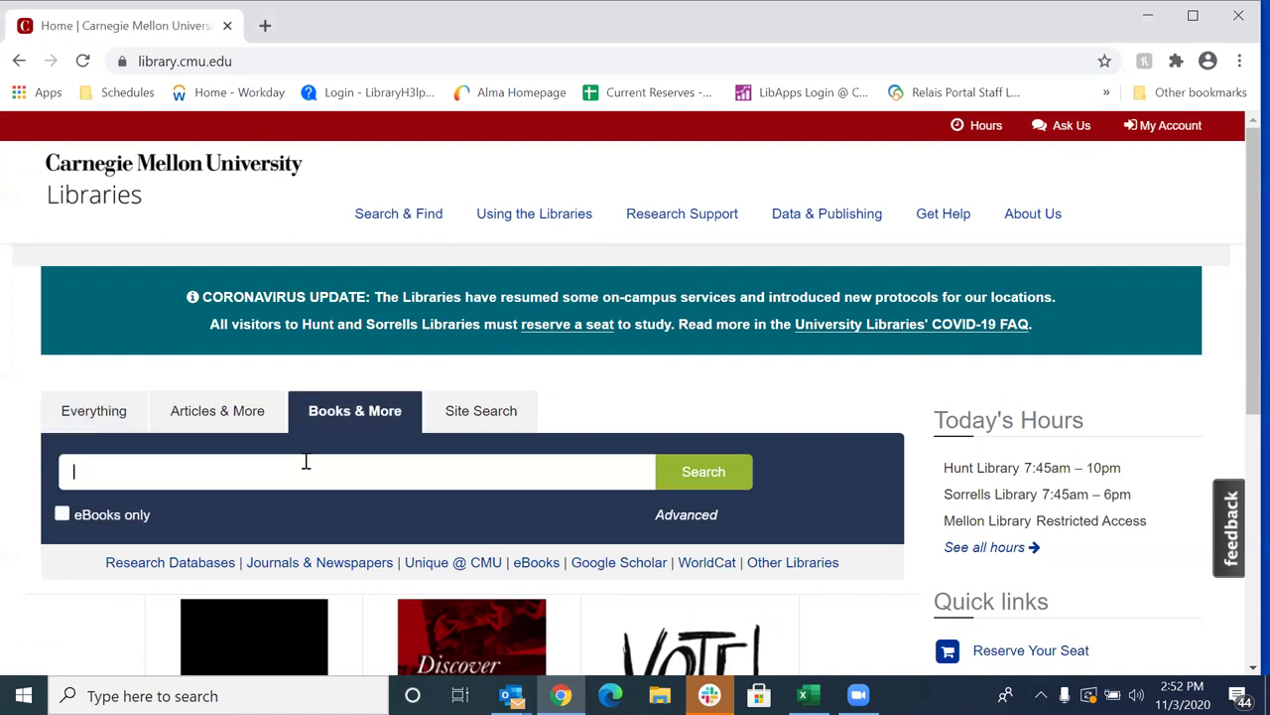
type("costume design for video ")
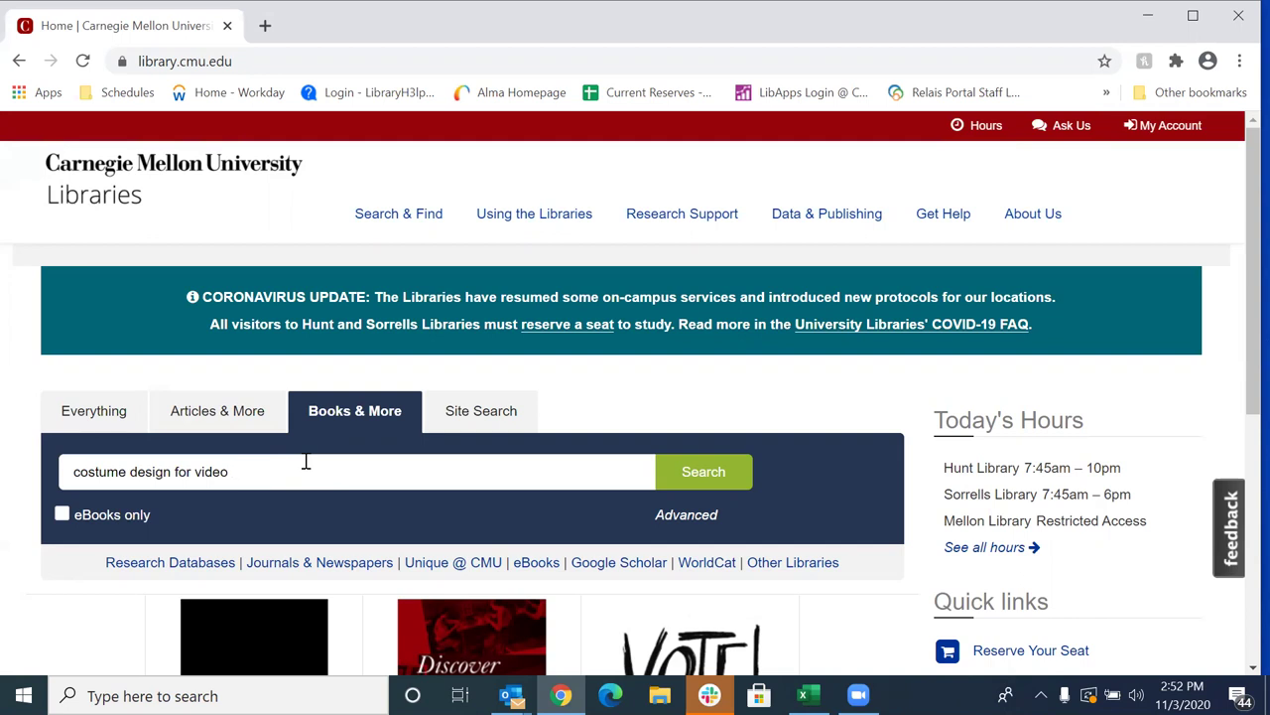
type("games")
left_click(695, 472)
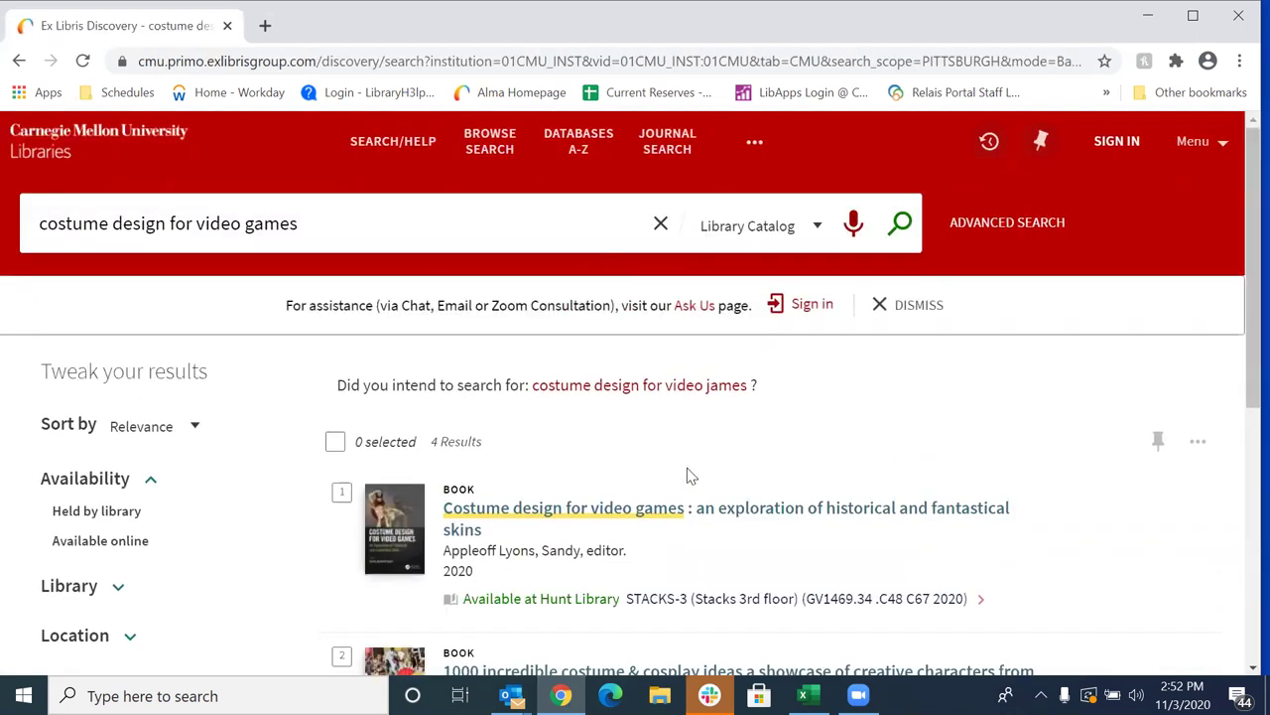
Open the record for "Costume design for video games" and sign in with the Andrew ID to get its request options
scroll(691, 476, "down", 1)
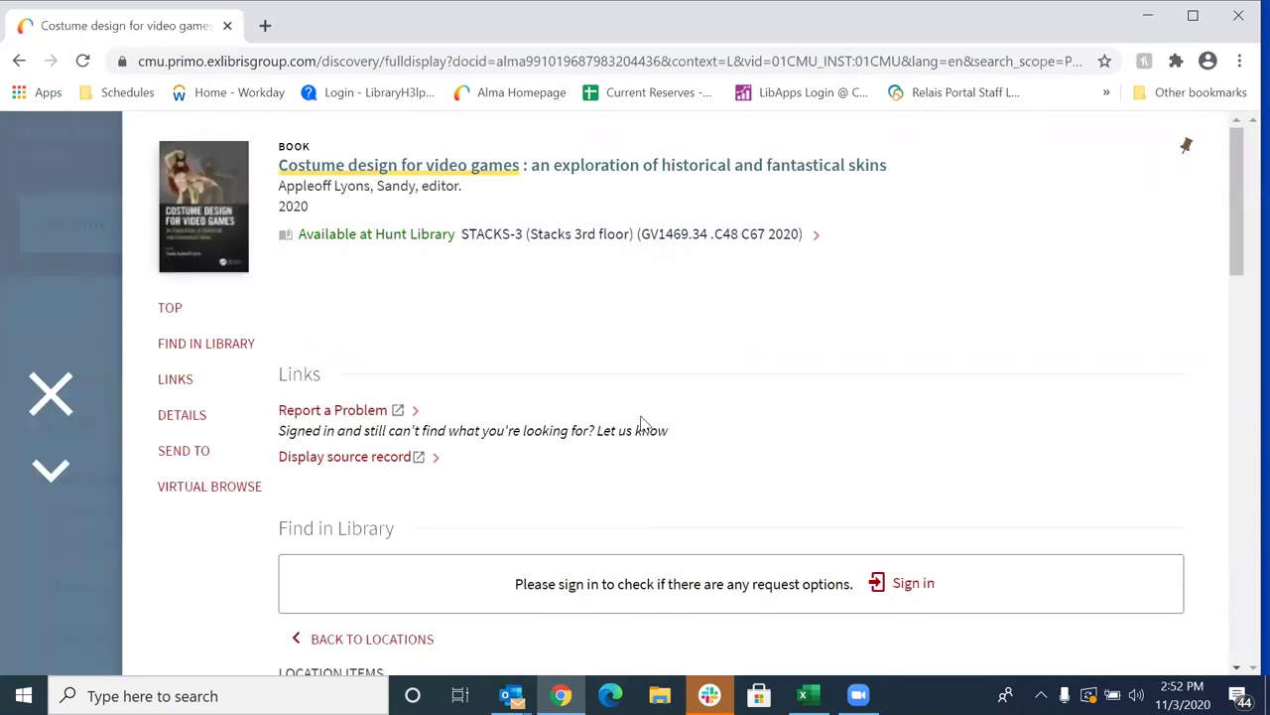
scroll(642, 425, "down", 1)
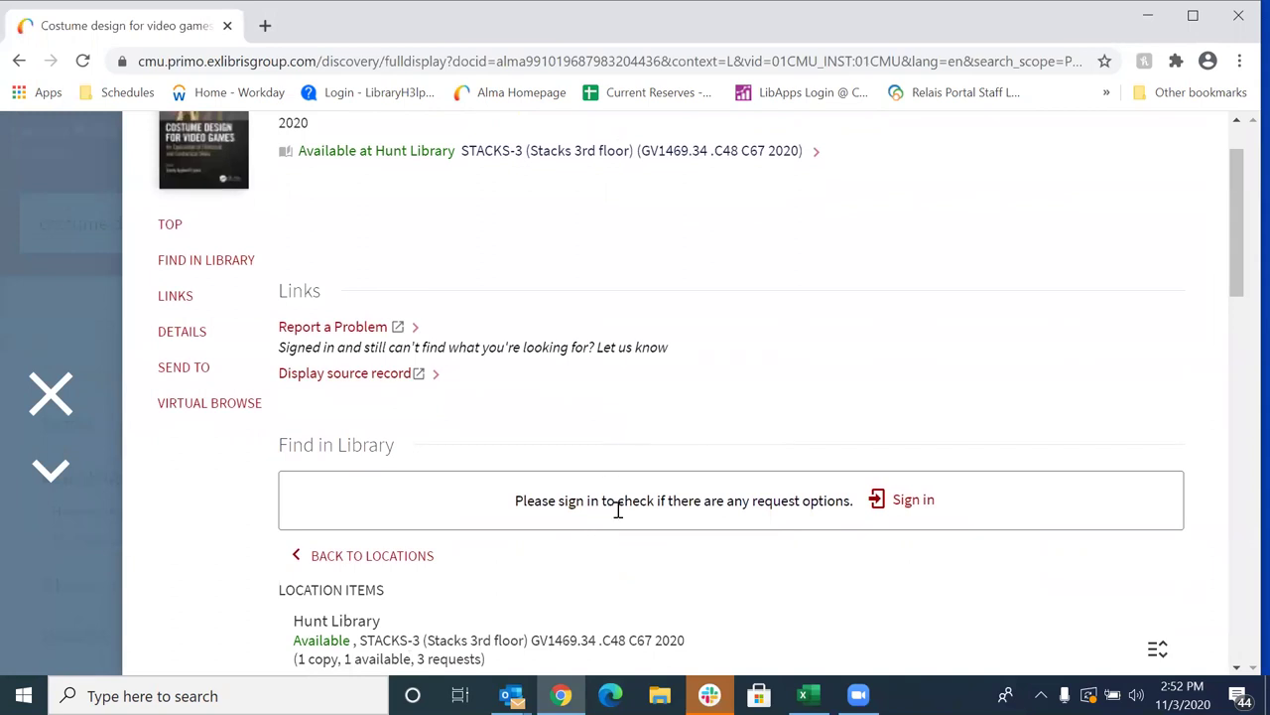
left_click(914, 503)
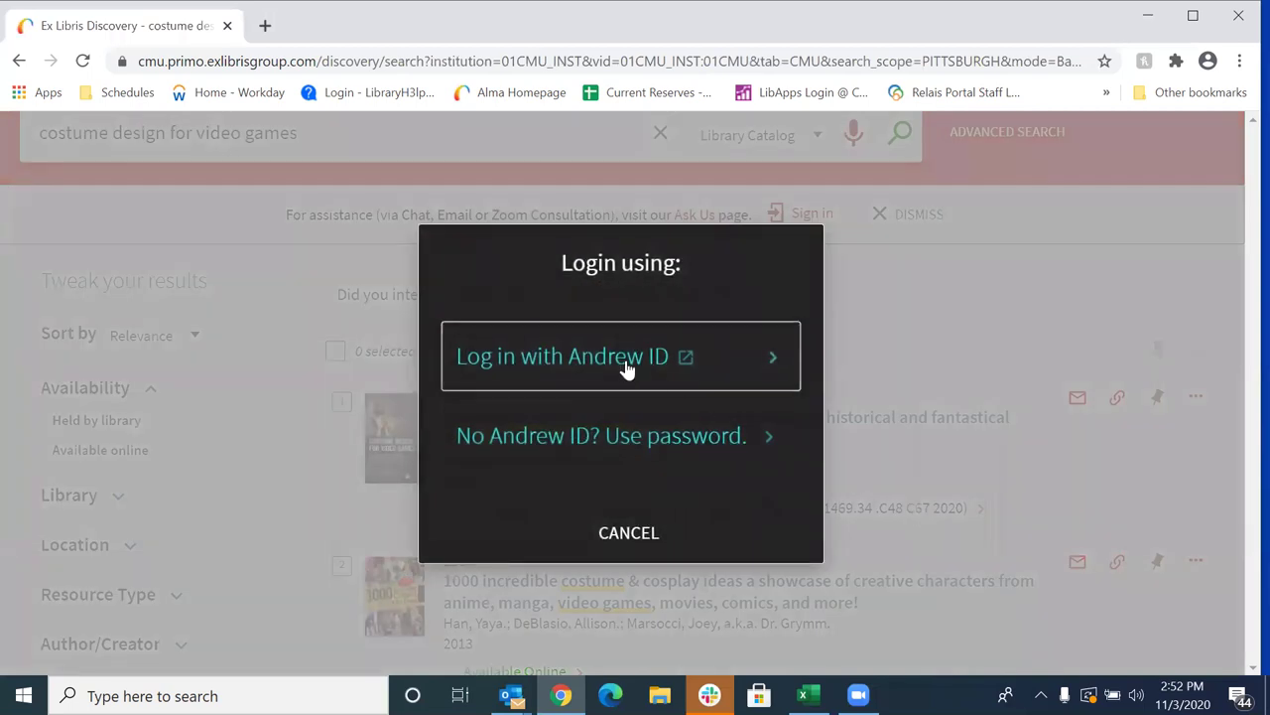
left_click(622, 364)
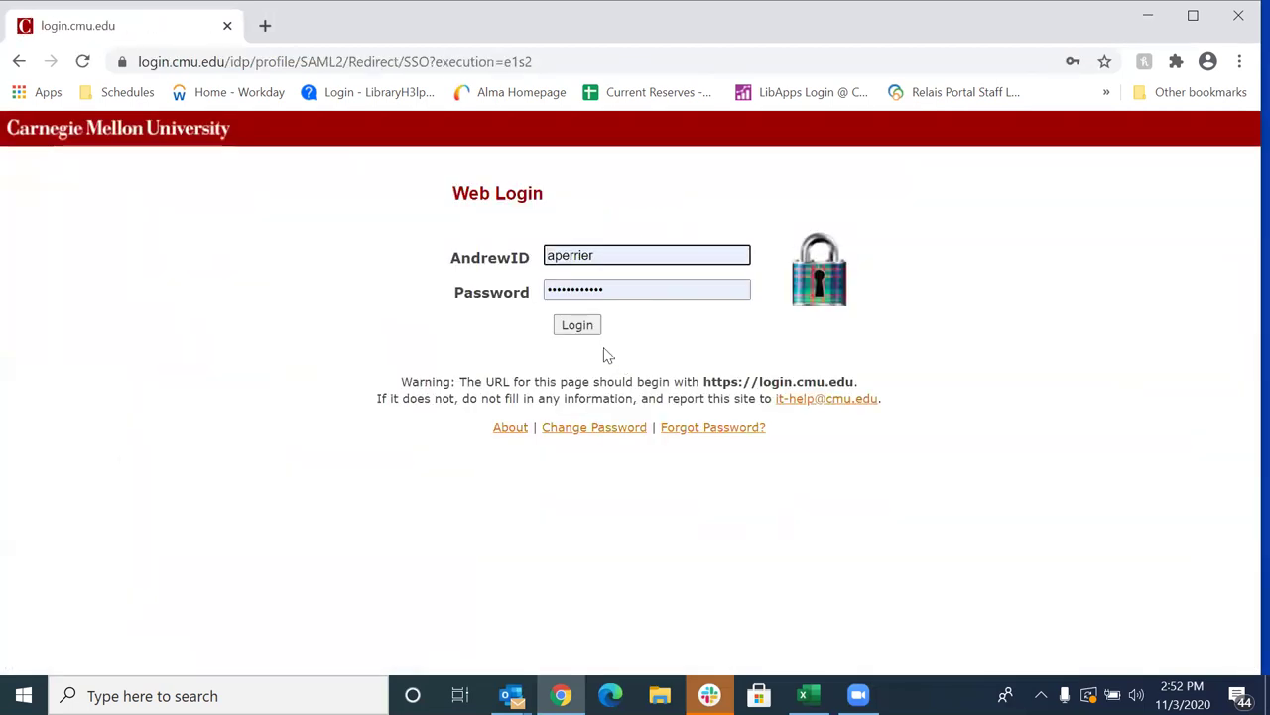
left_click(576, 324)
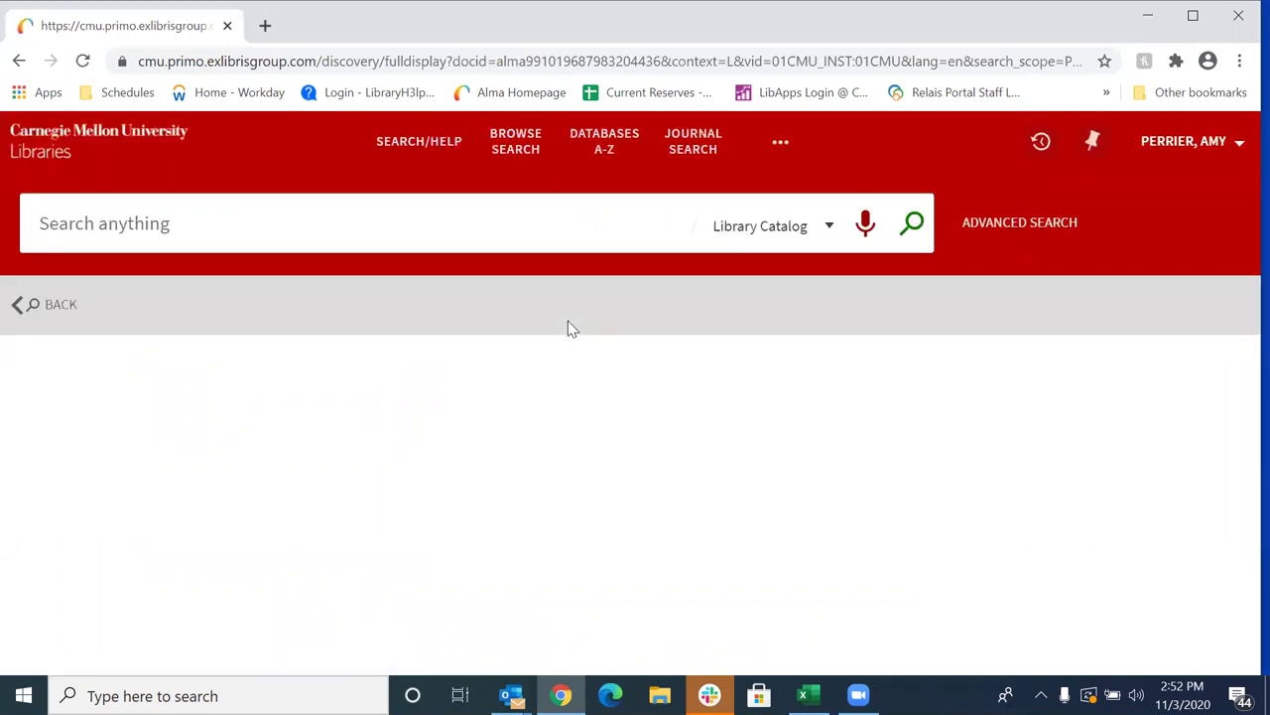
Open the scanning request form for the Hunt Library copy of the book
scroll(573, 328, "down", 4)
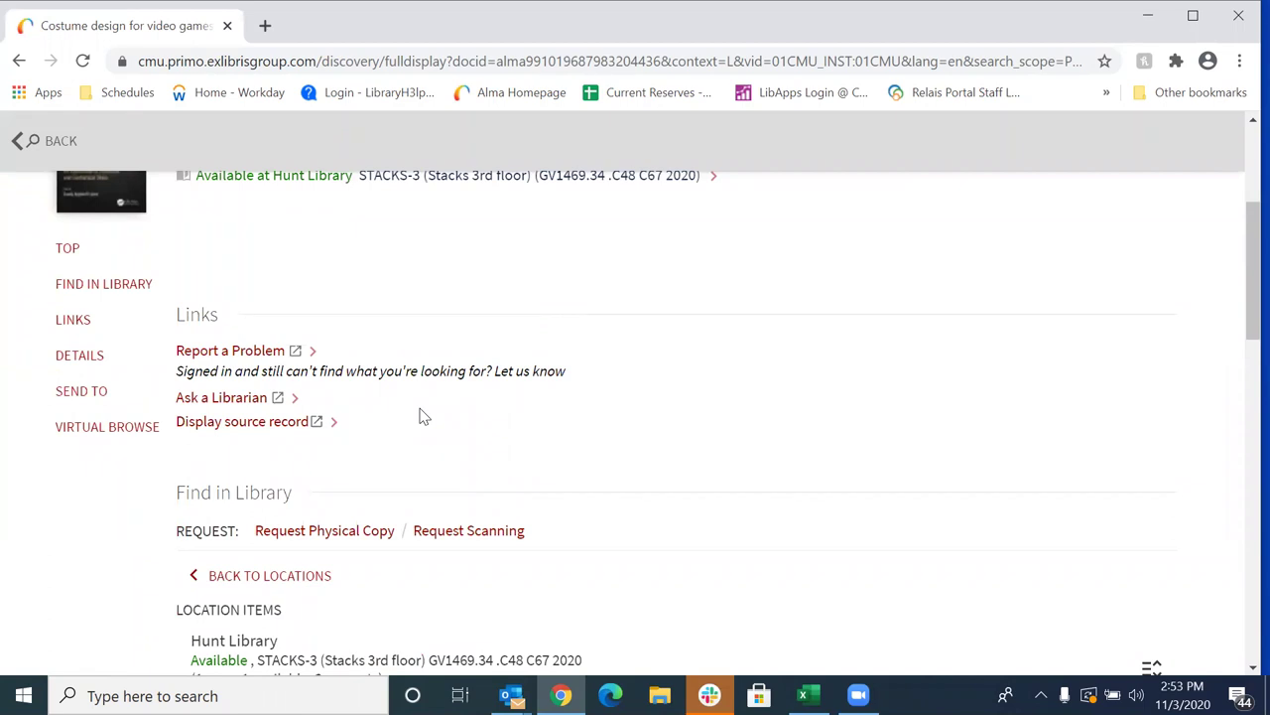
left_click(485, 536)
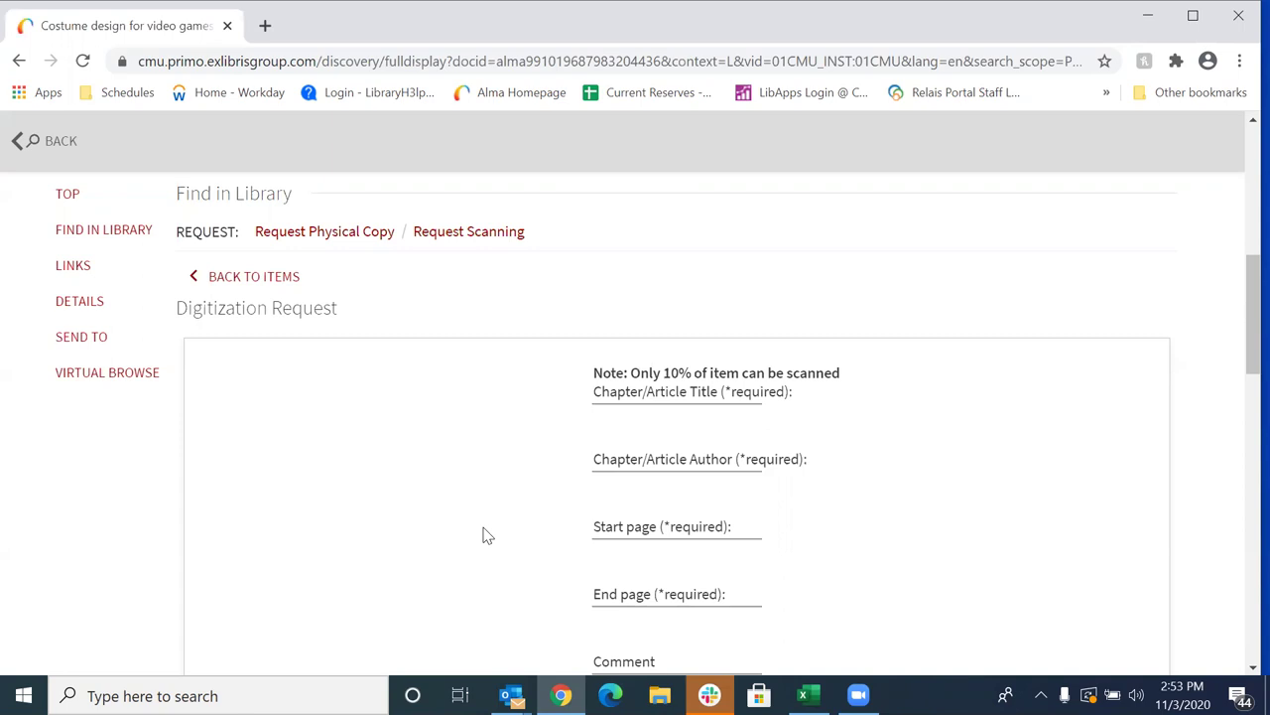
Review the digitization request form's fields and the book's contents list to identify a chapter title and its author
scroll(486, 536, "down", 1)
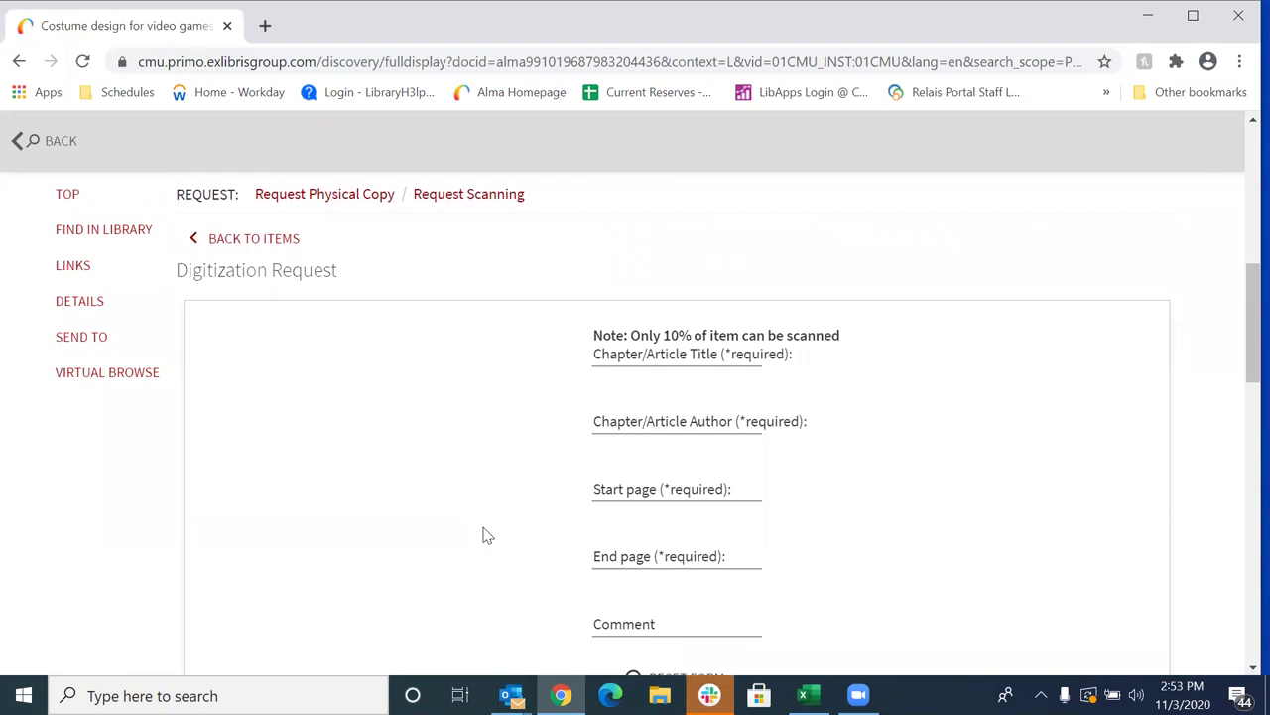
scroll(486, 536, "down", 3)
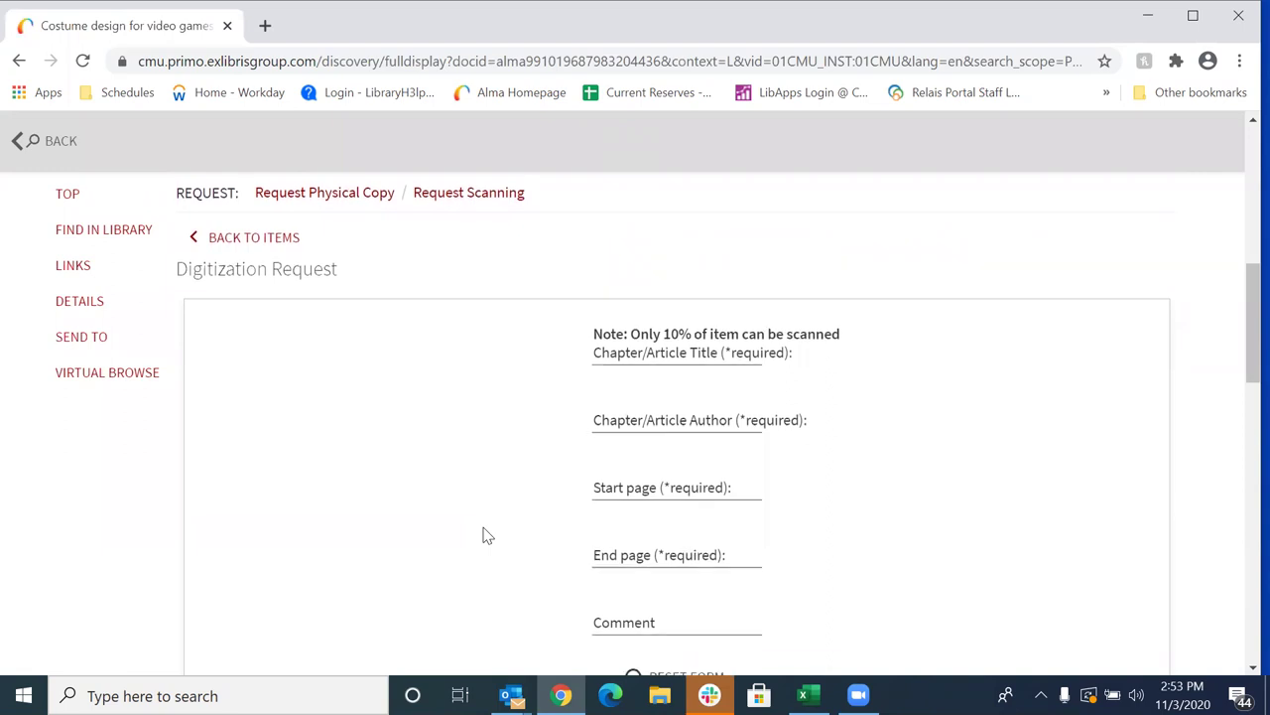
scroll(486, 536, "down", 2)
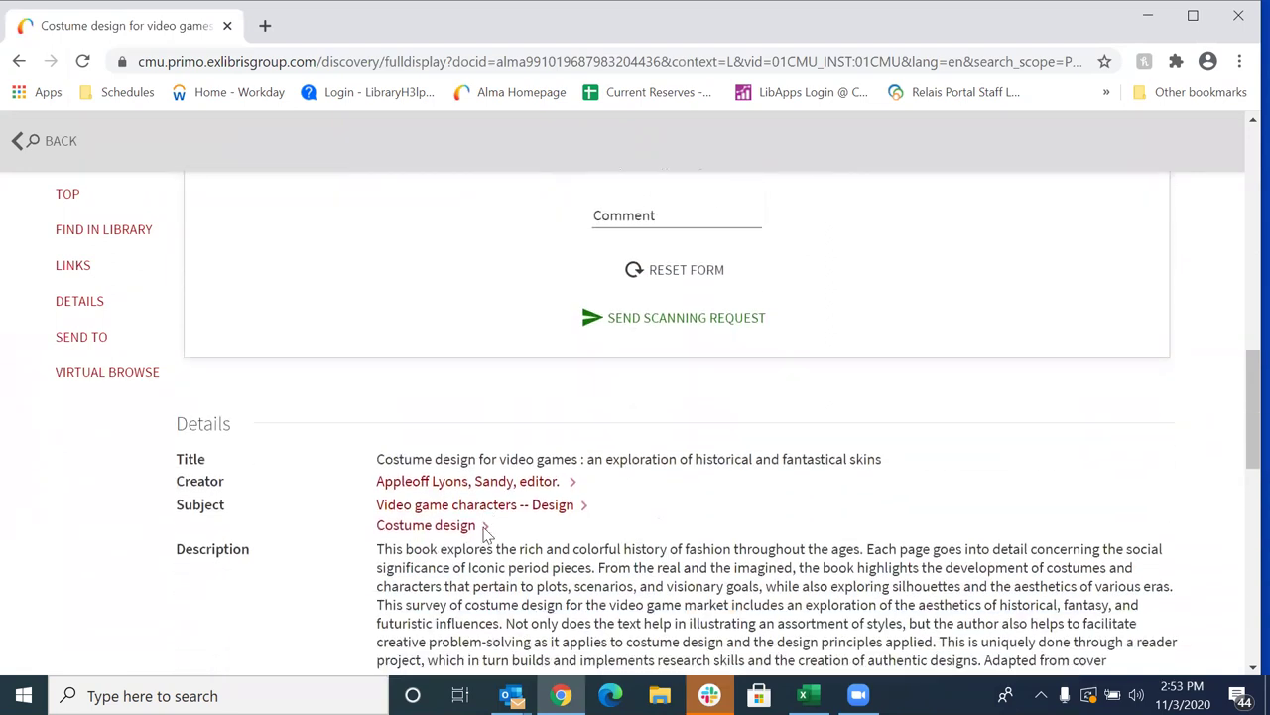
scroll(484, 531, "down", 1)
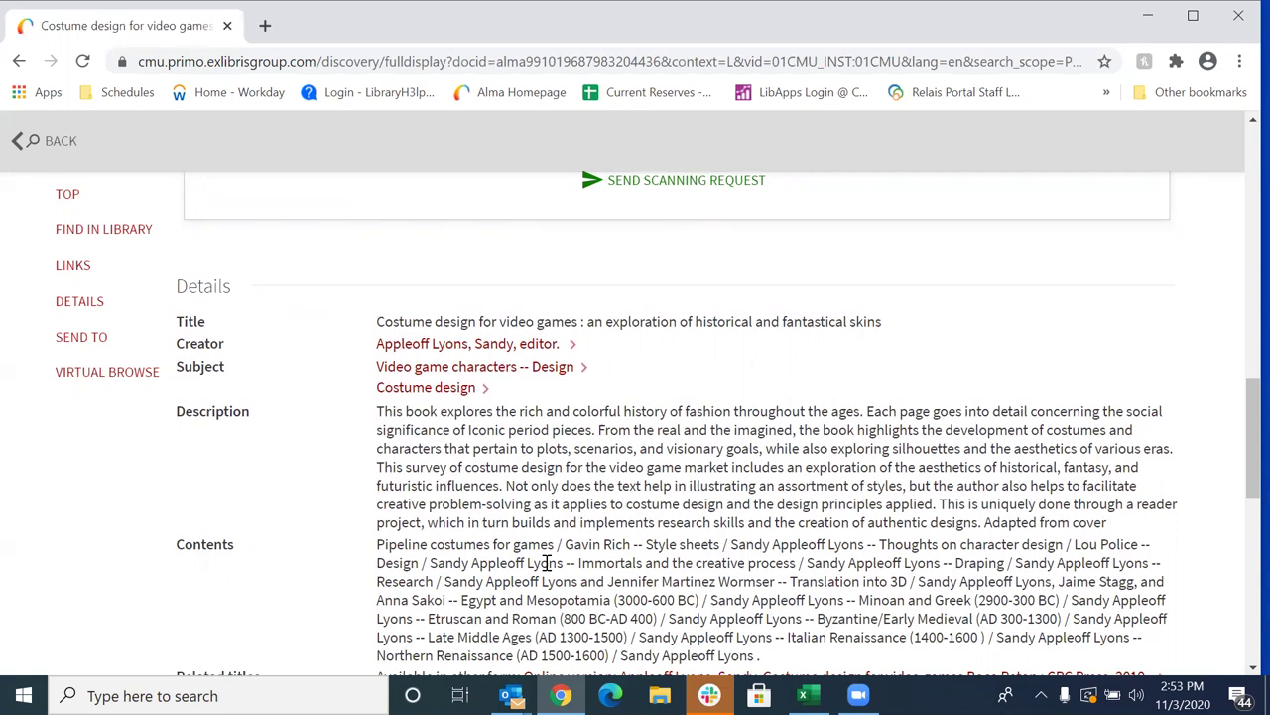
scroll(545, 563, "up", 1)
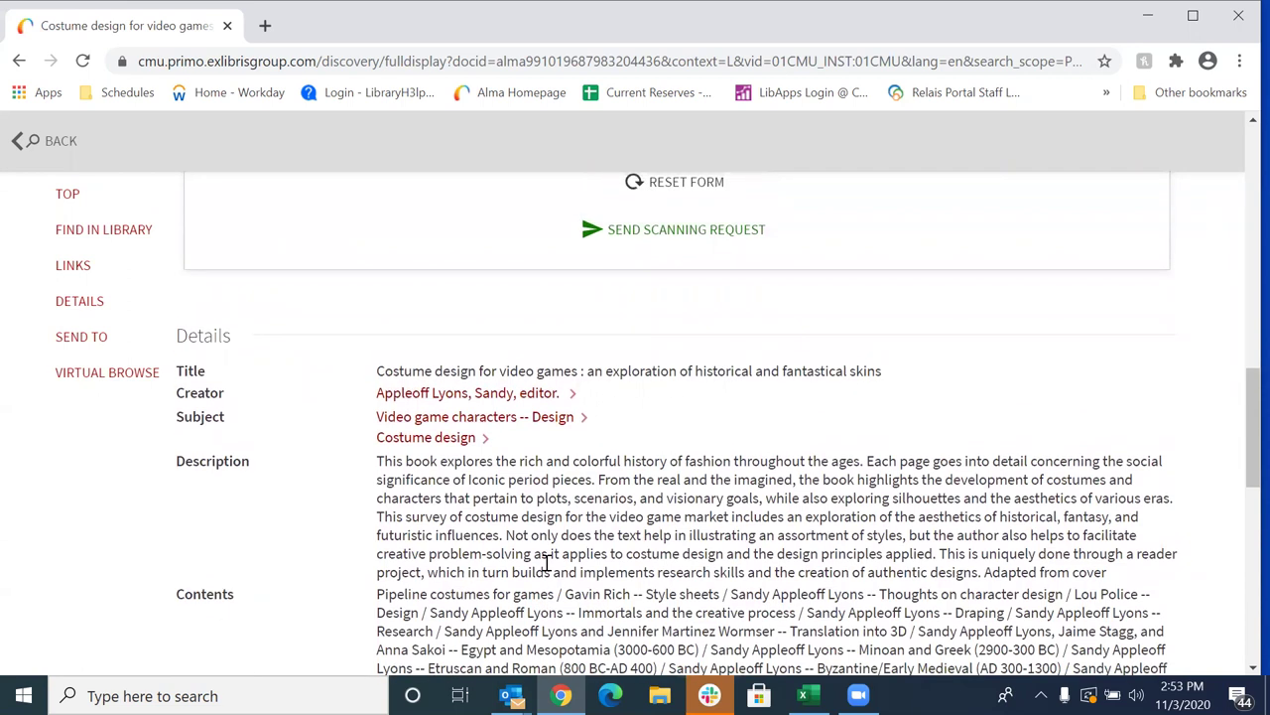
scroll(545, 563, "up", 2)
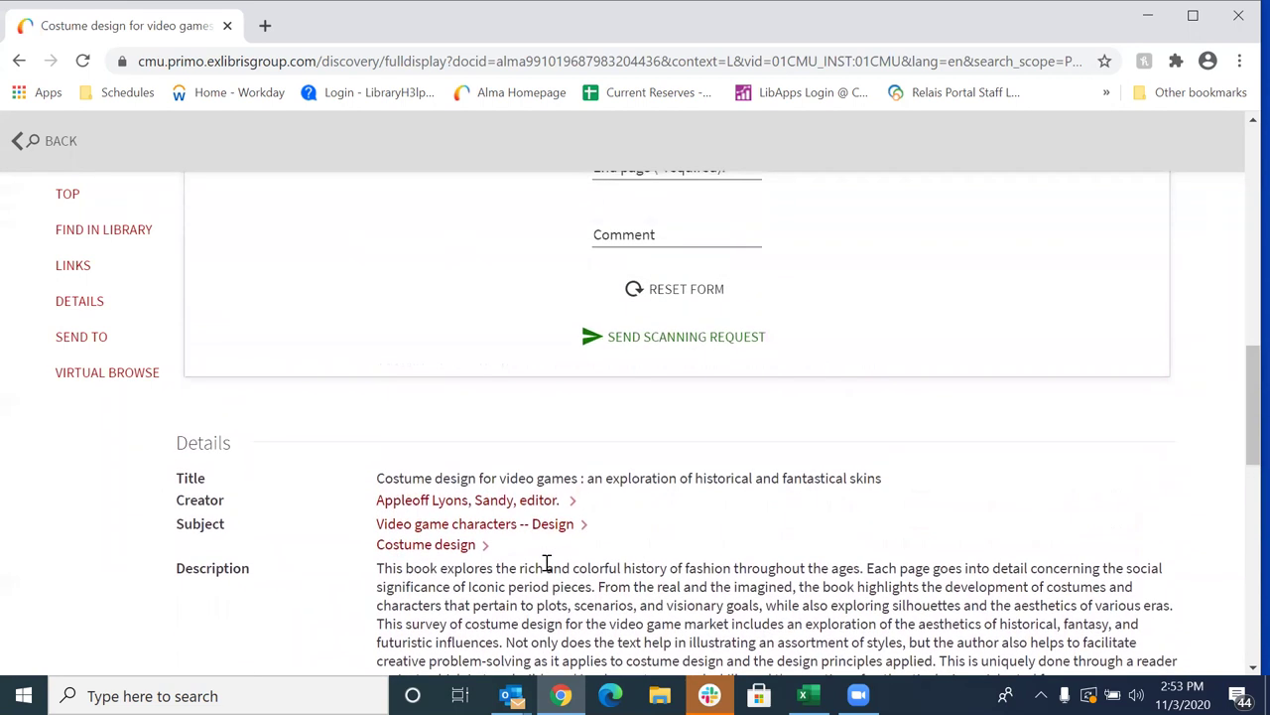
scroll(545, 560, "down", 2)
scroll(546, 565, "up", 7)
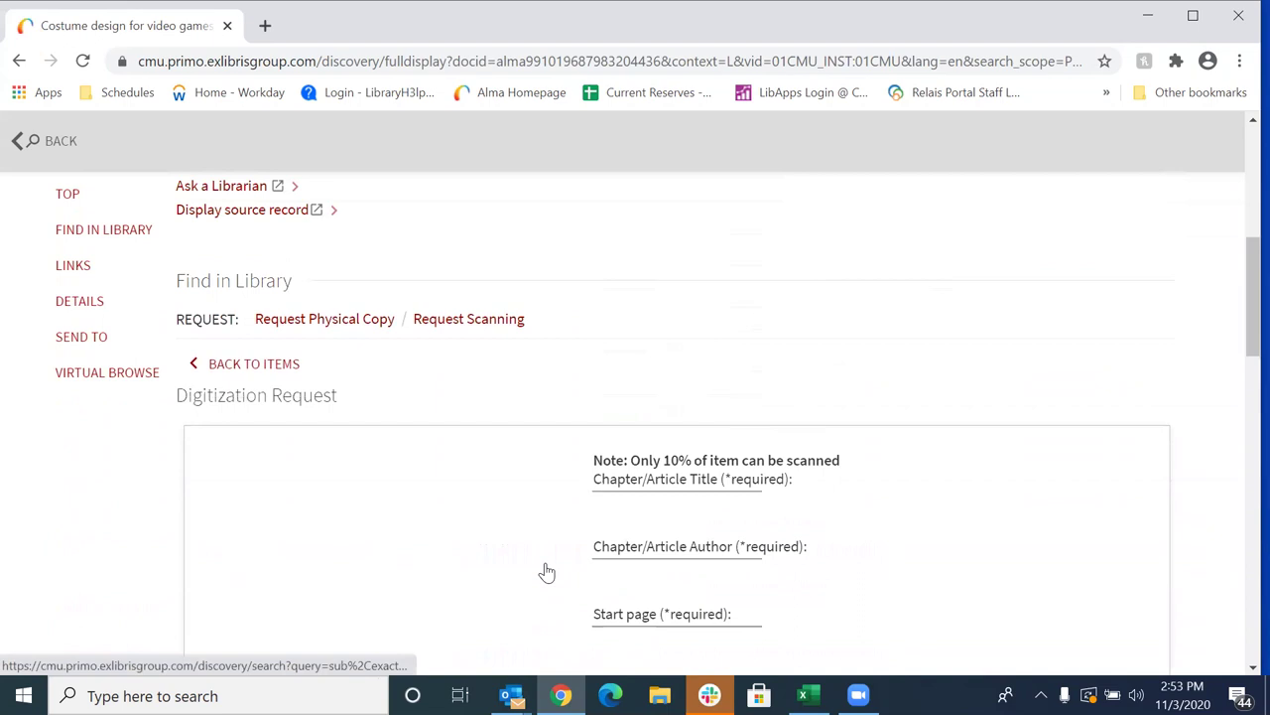
scroll(549, 551, "up", 1)
scroll(554, 530, "down", 2)
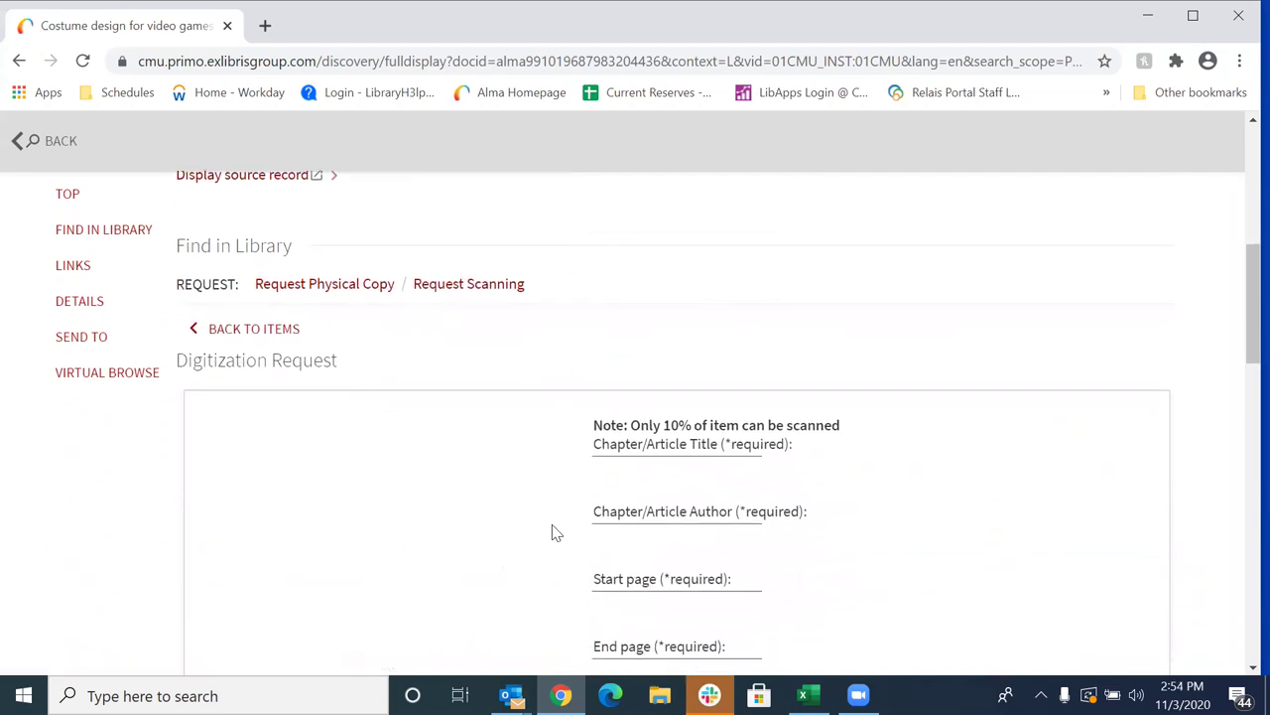
Enter "pipeline costumes for games" as the chapter title and fill in the chapter author's name
left_click(621, 447)
type("P")
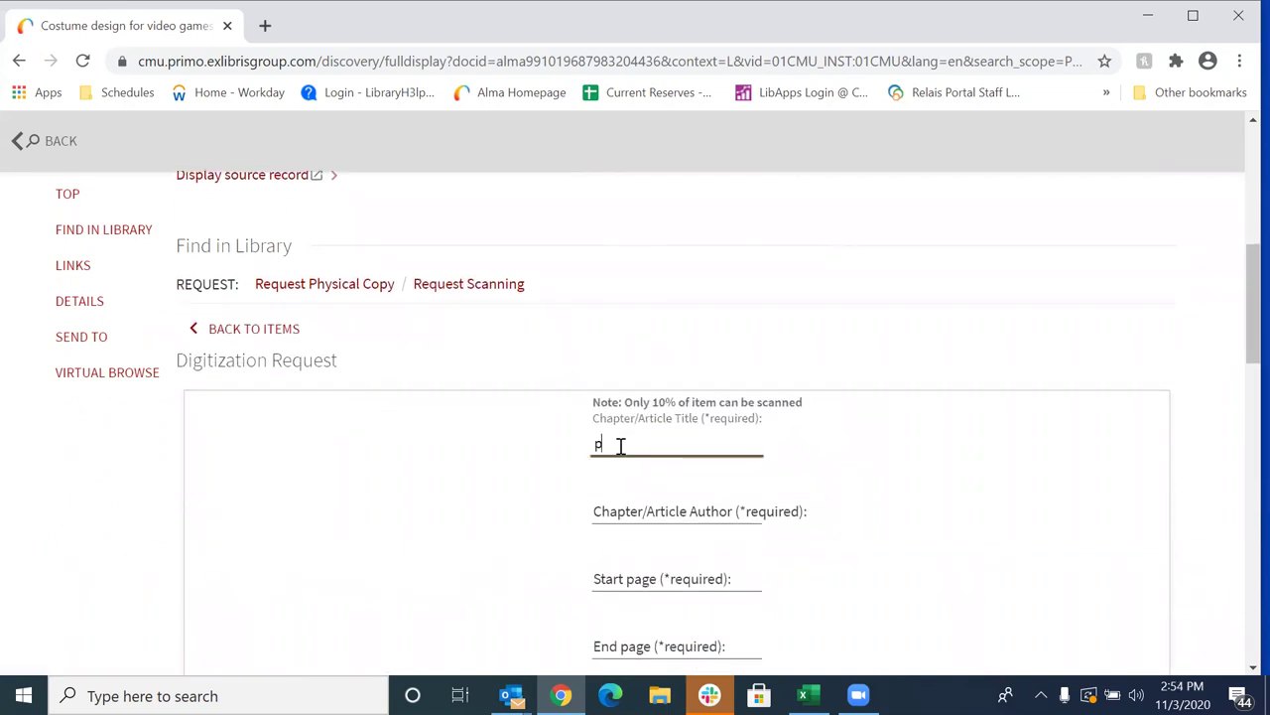
type("ipeline costumes for games")
scroll(621, 445, "down", 1)
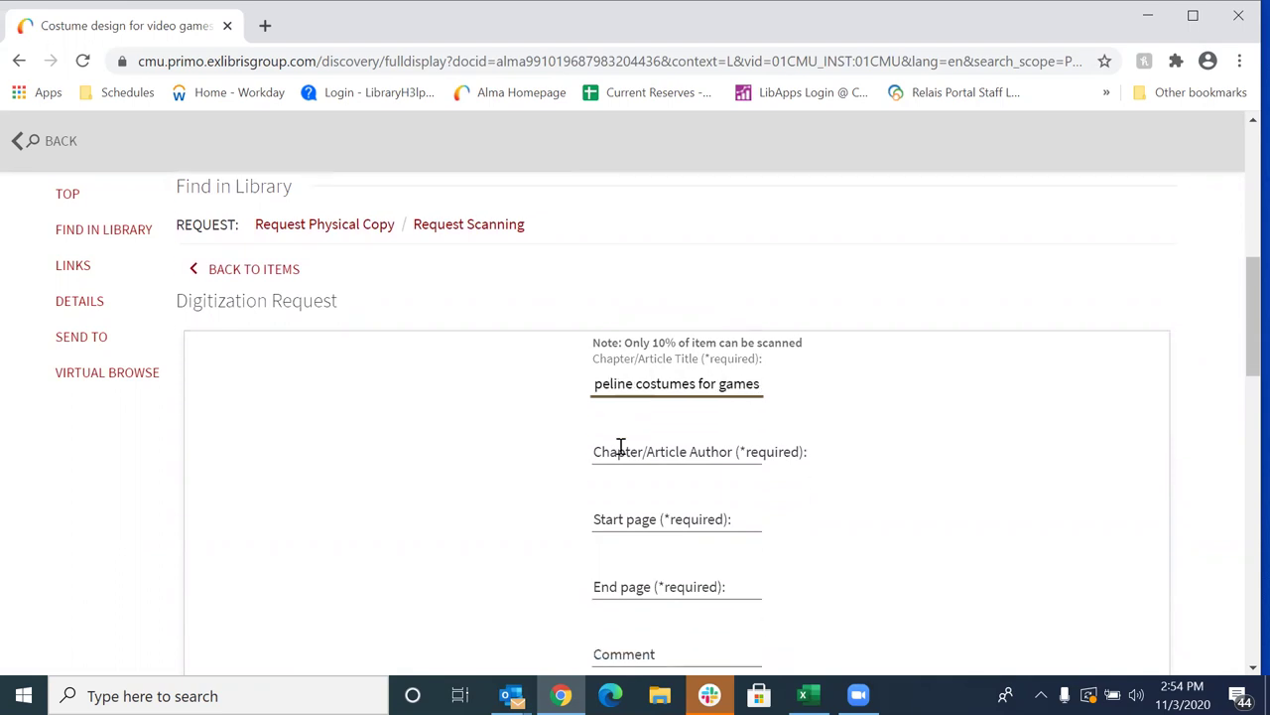
left_click(620, 445)
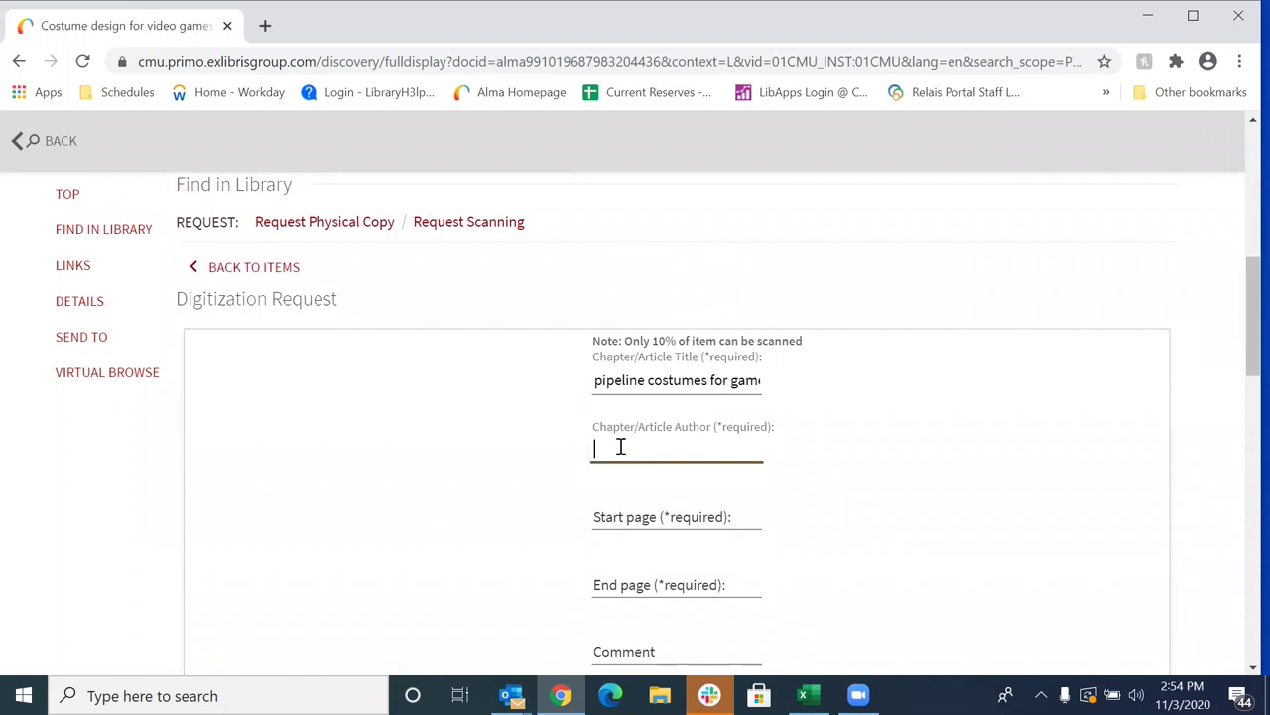
type("gavin rich")
Submit the scanning request for the chapter
scroll(620, 448, "down", 3)
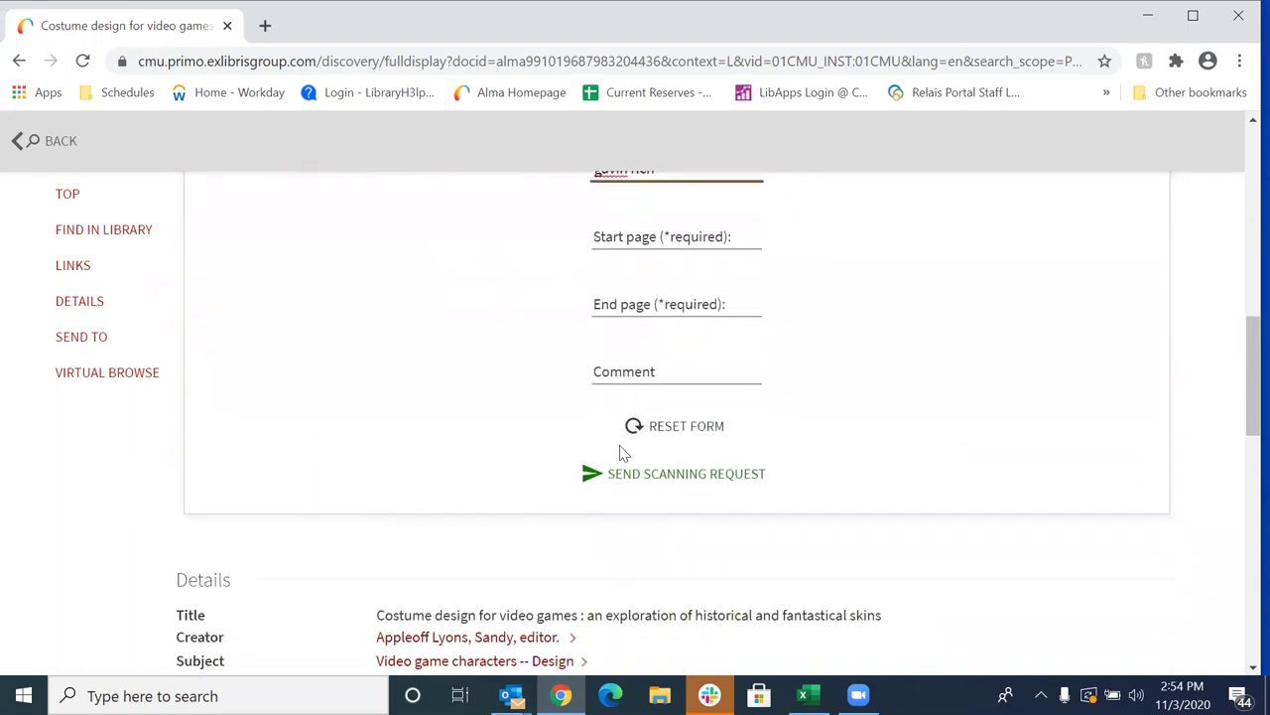
scroll(621, 451, "down", 1)
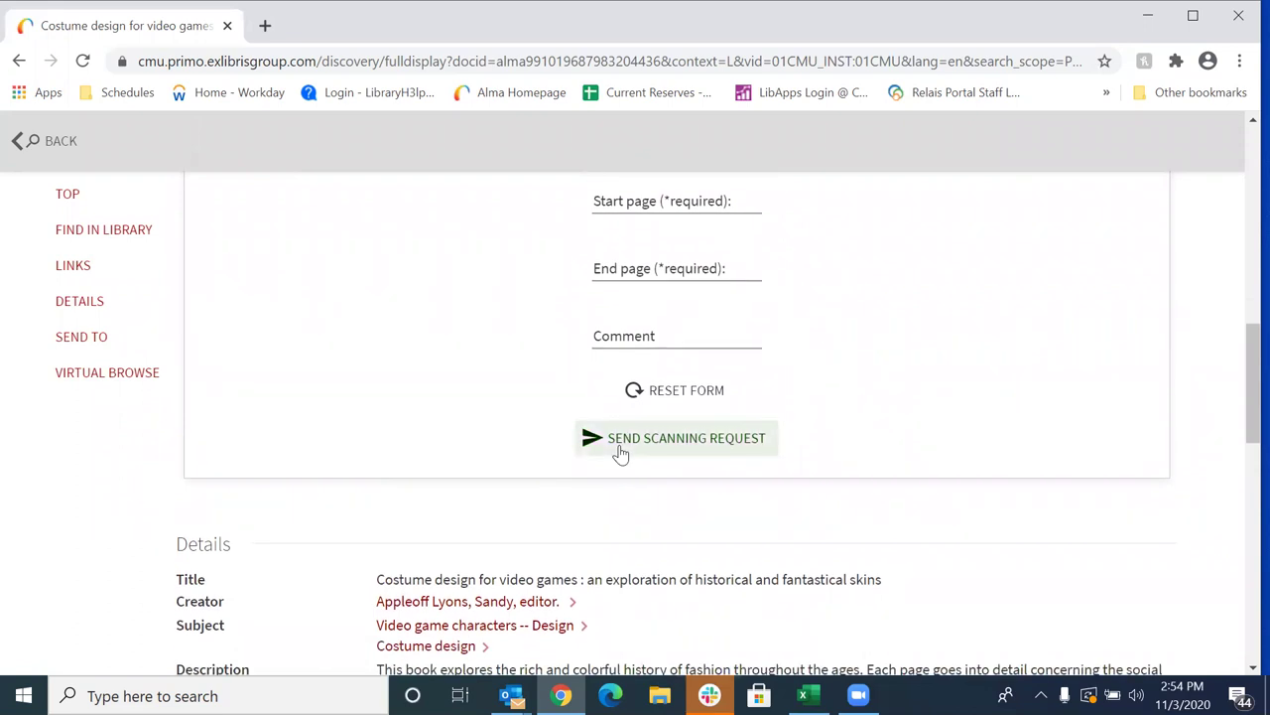
left_click(621, 449)
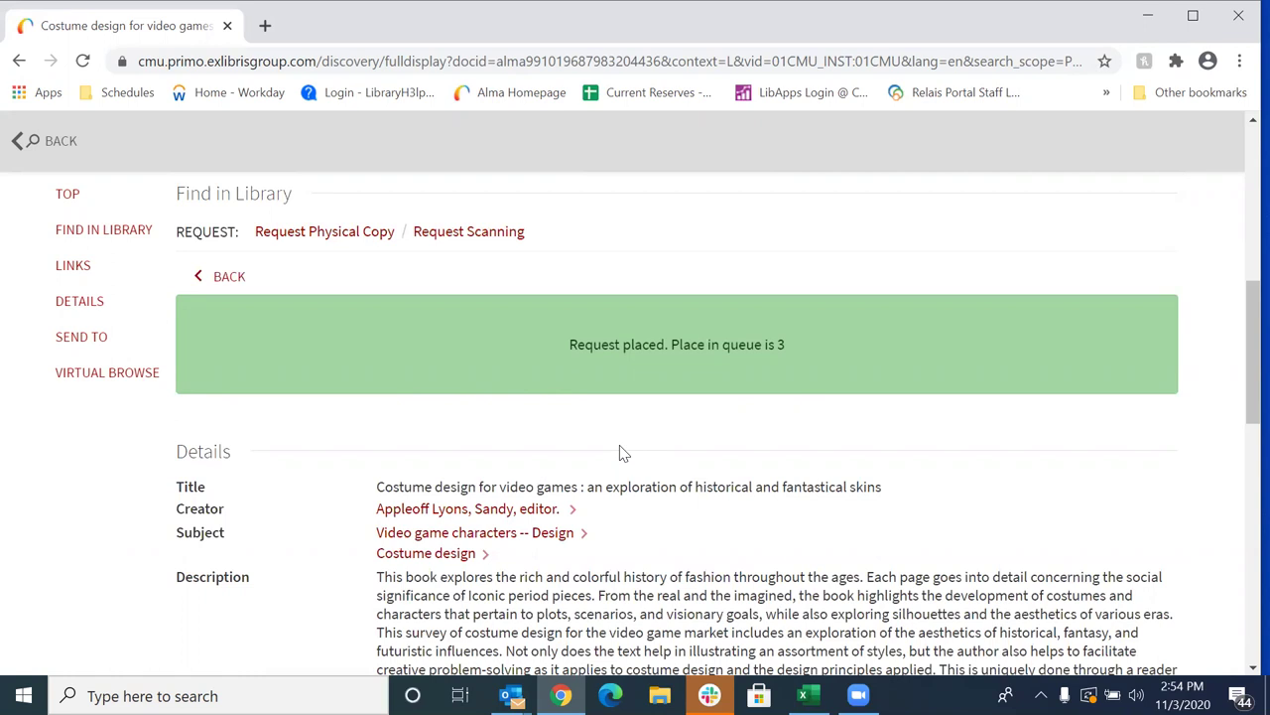
scroll(623, 452, "down", 1)
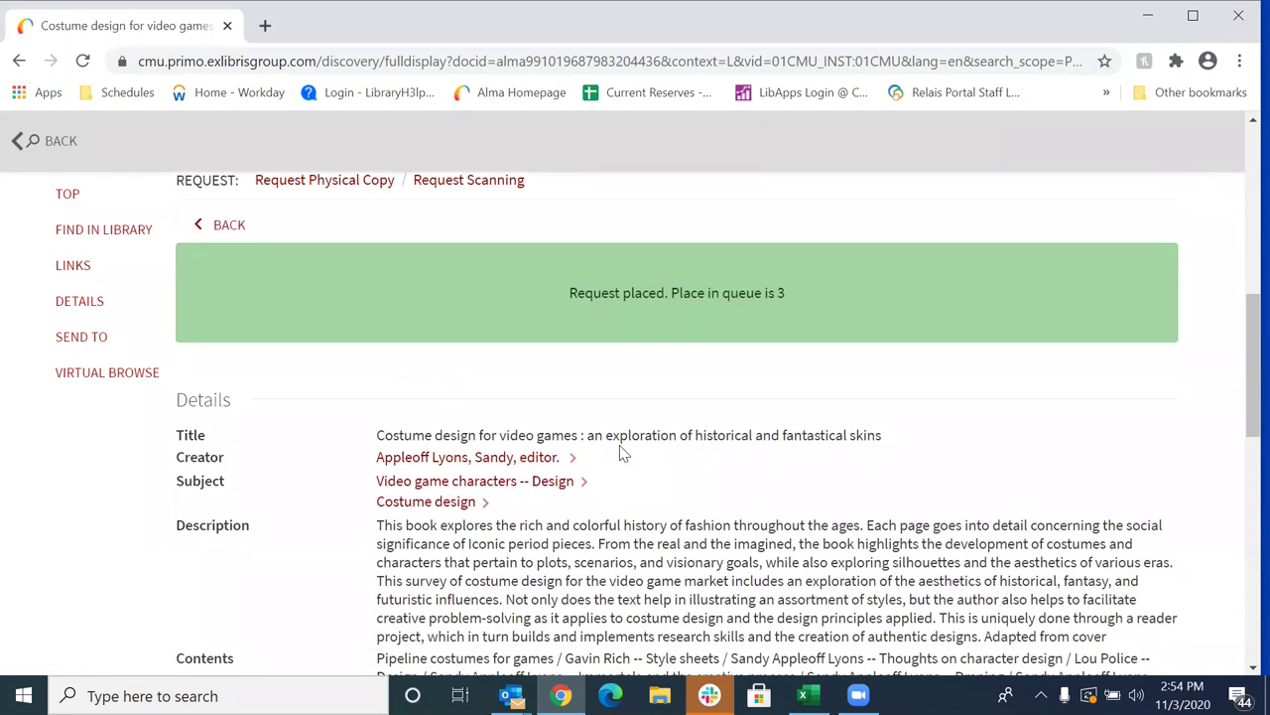
scroll(623, 452, "down", 1)
scroll(620, 451, "down", 1)
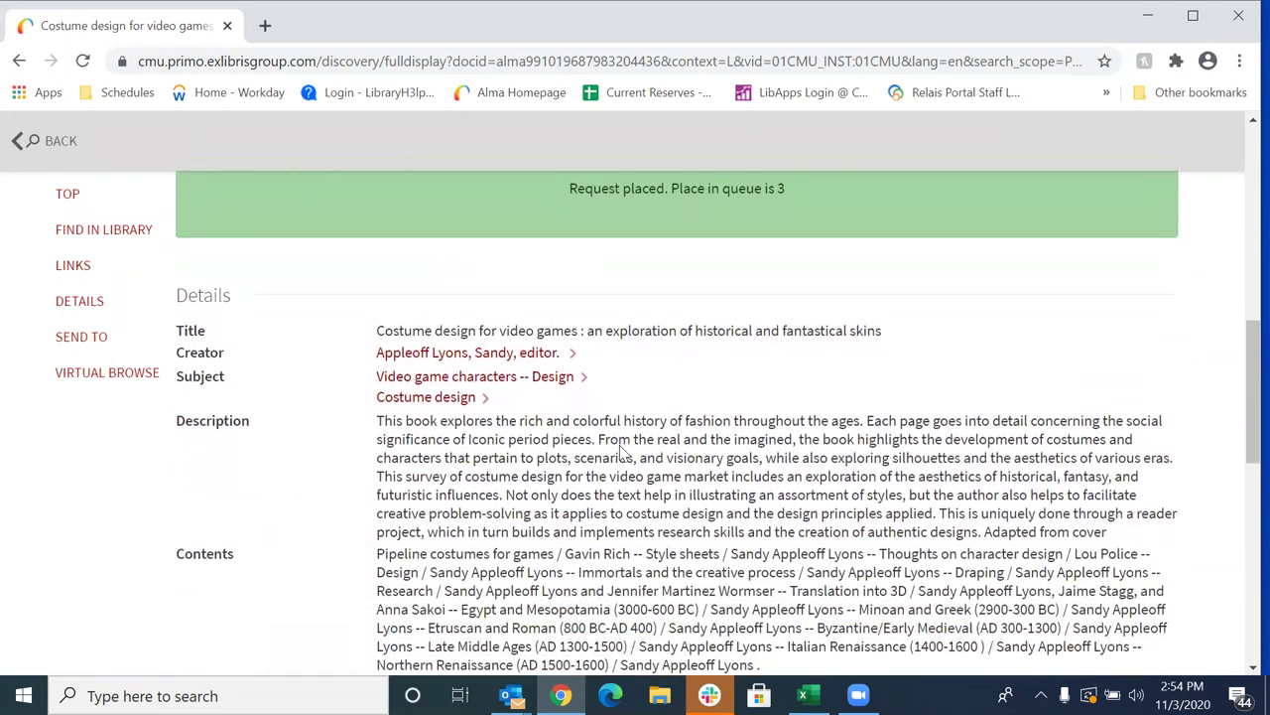